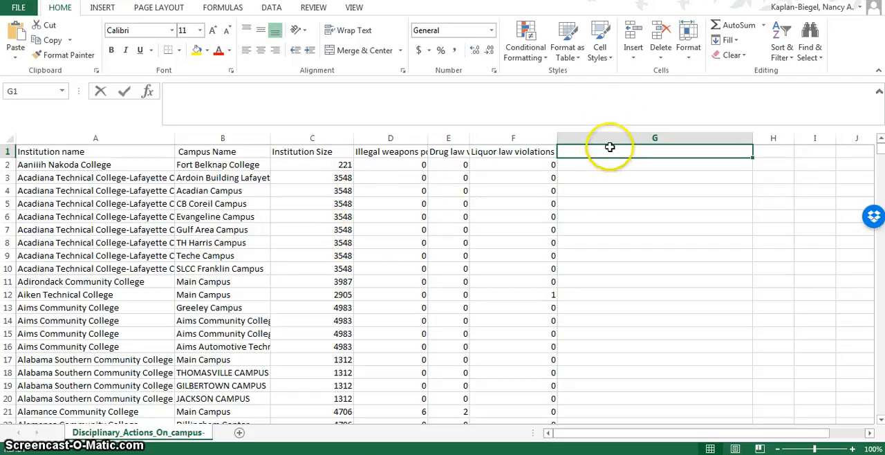
Add the header "total violations" in G1 and enter a formula in G2 that sums D2:F2
text(otal violations)
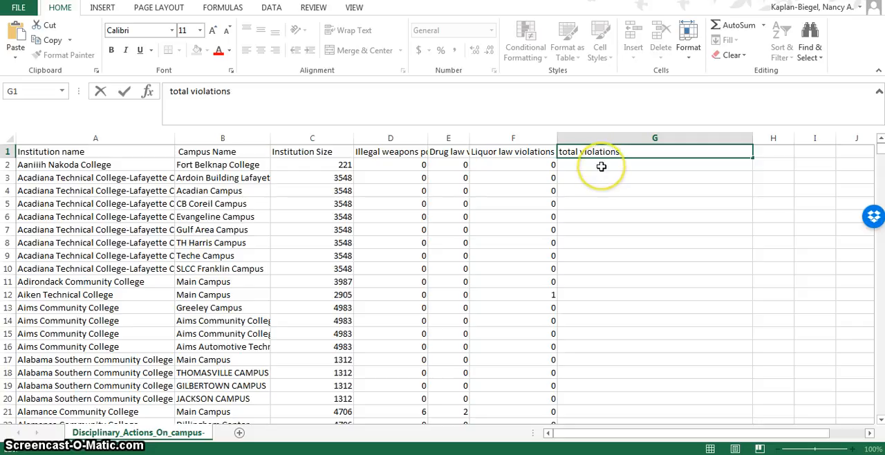
click(602, 167)
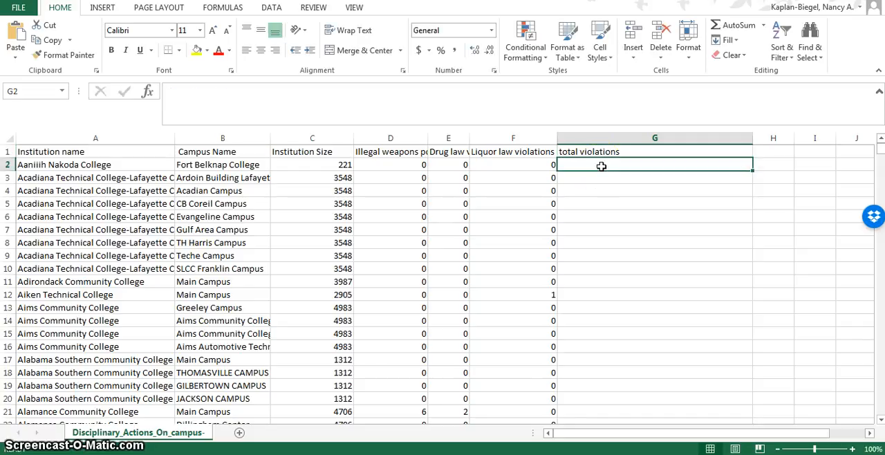
text(=)
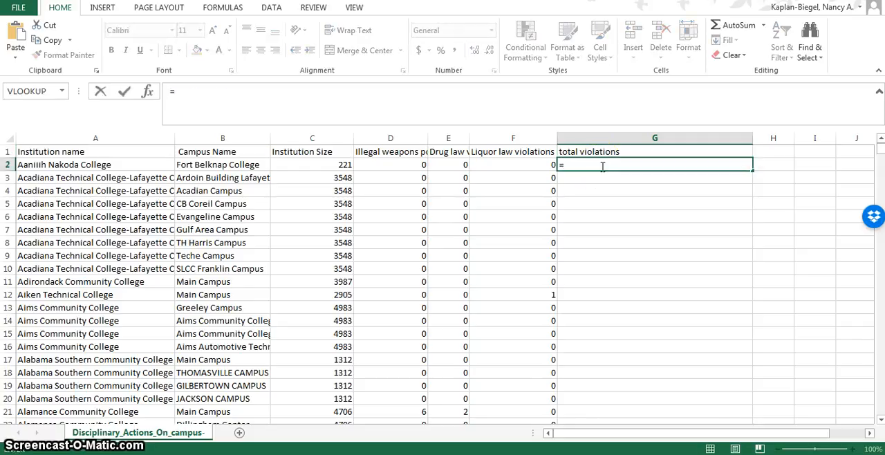
text(SUM()
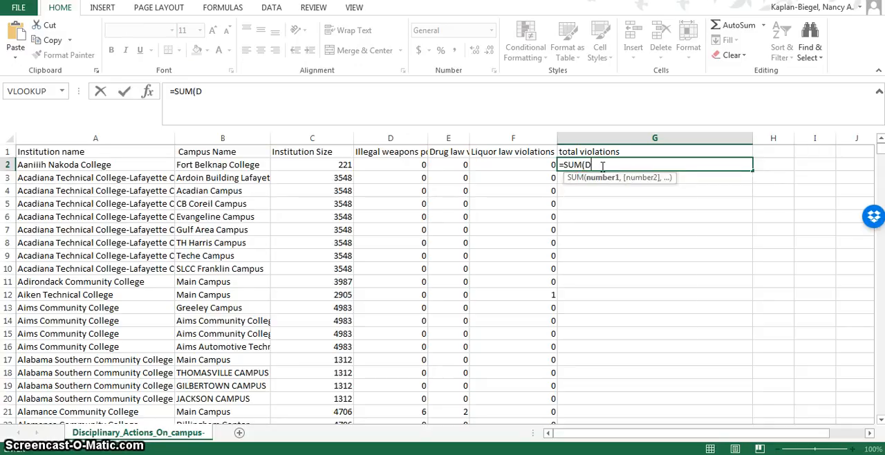
text(D2)
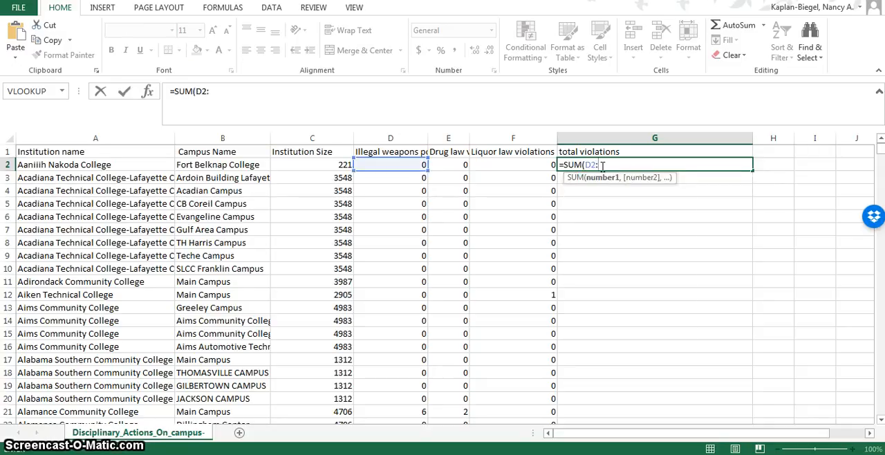
text(:F2)
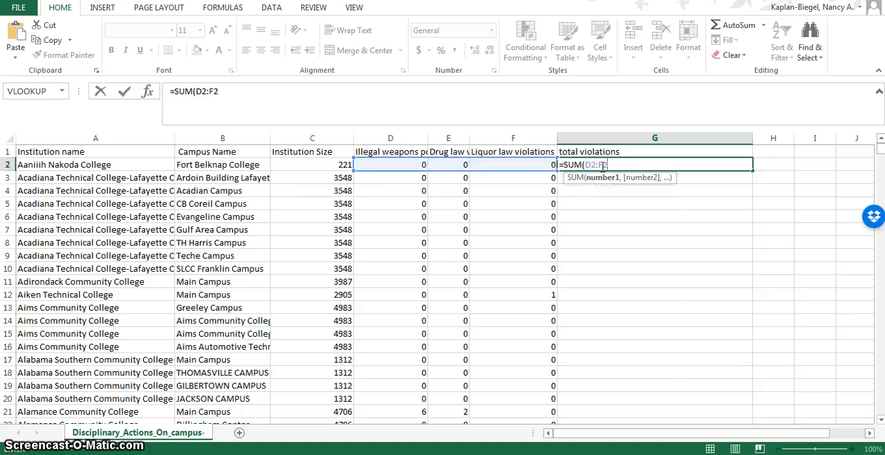
key(Return)
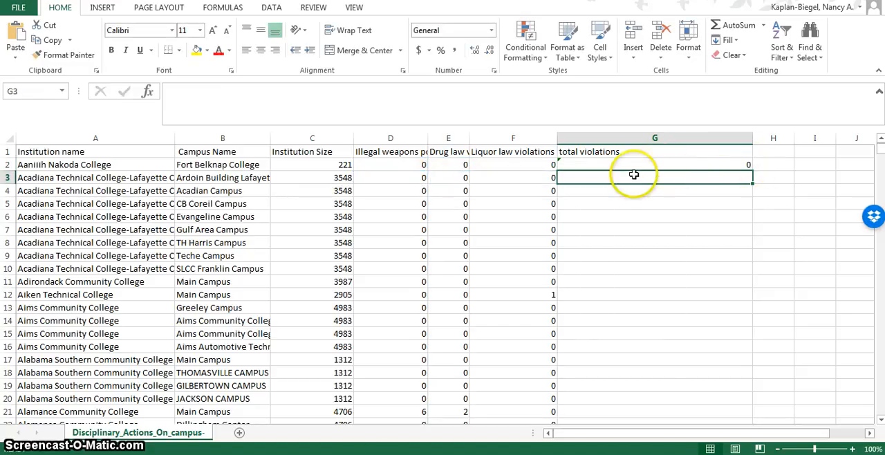
Fill the G2 sum formula down the whole total violations column and ignore the formula error flagged on those cells
click(561, 162)
mouse_move(543, 169)
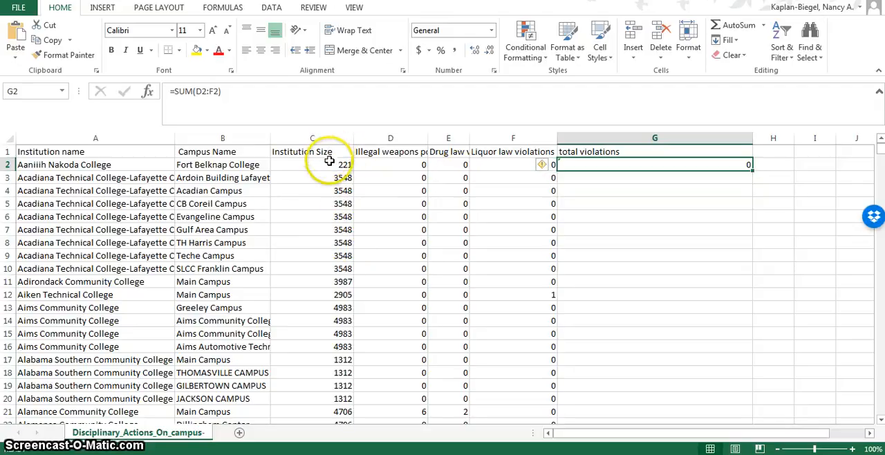
double_click(752, 171)
scroll(726, 318, down, 15)
scroll(724, 325, up, 15)
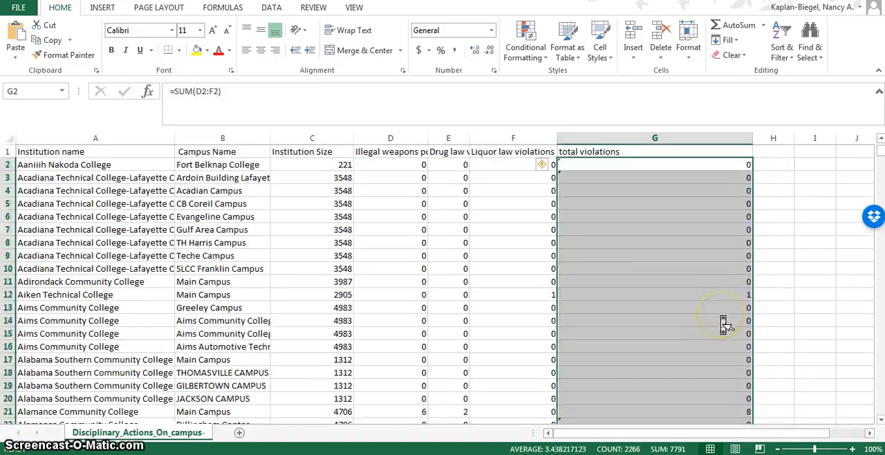
click(542, 168)
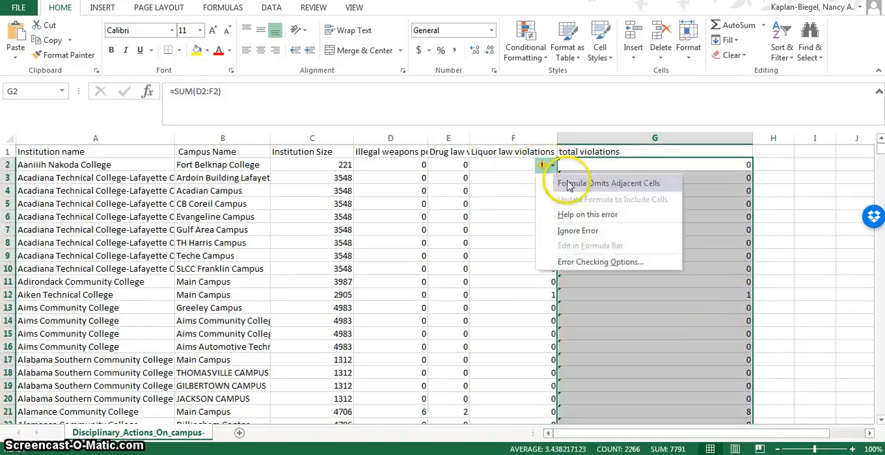
click(580, 233)
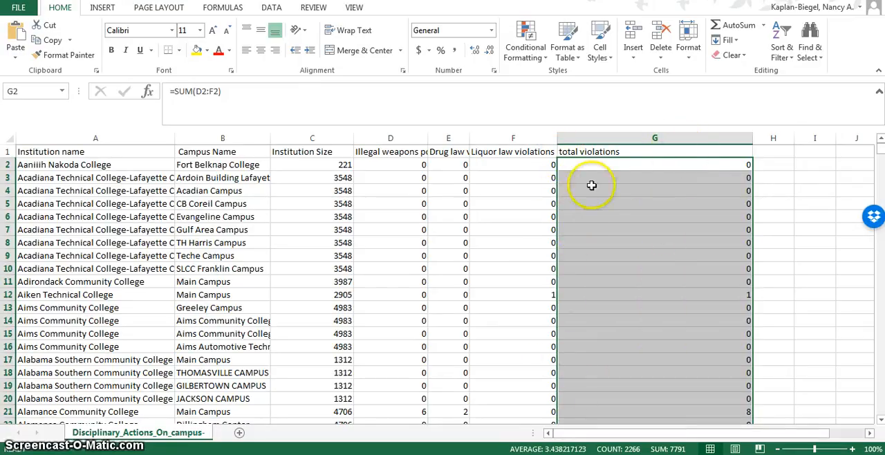
Add subtotals to the data at each change in Institution name, using Sum on total violations
click(93, 189)
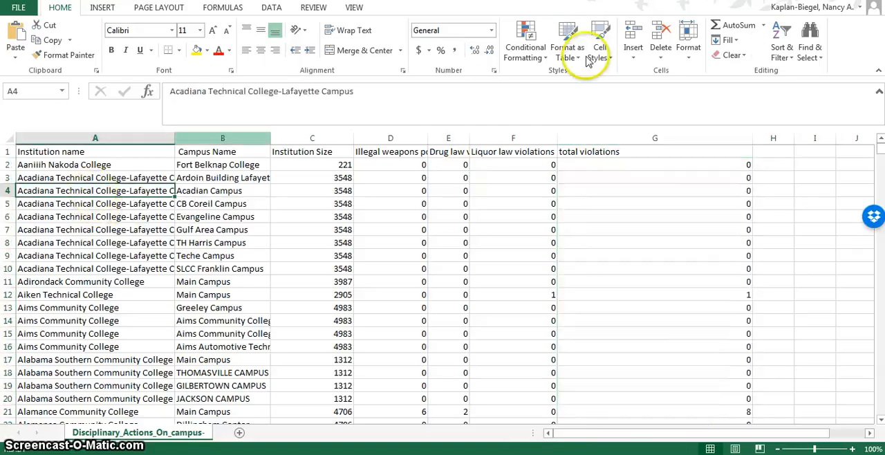
click(270, 10)
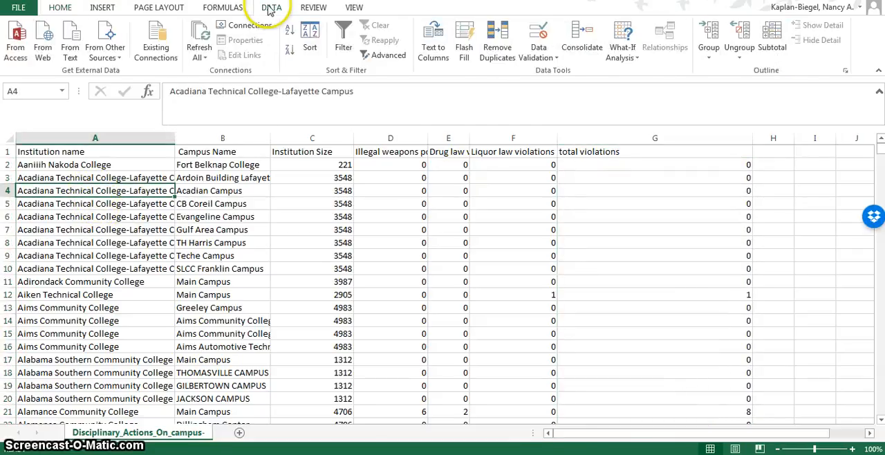
click(772, 47)
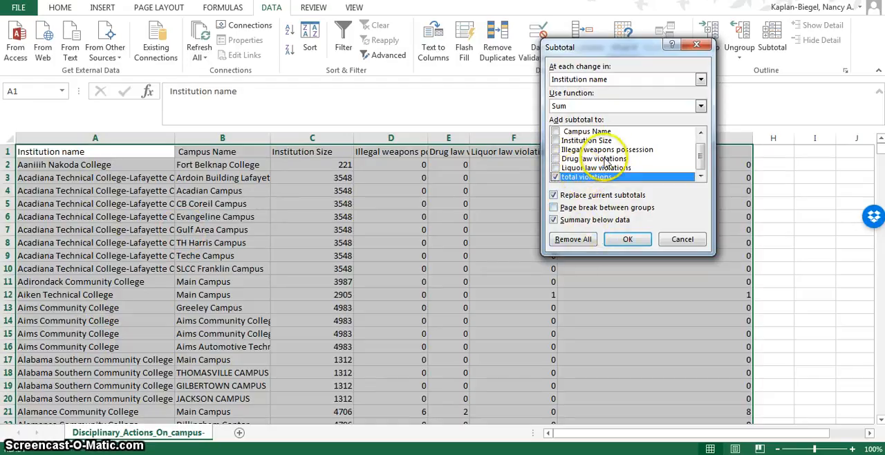
click(627, 238)
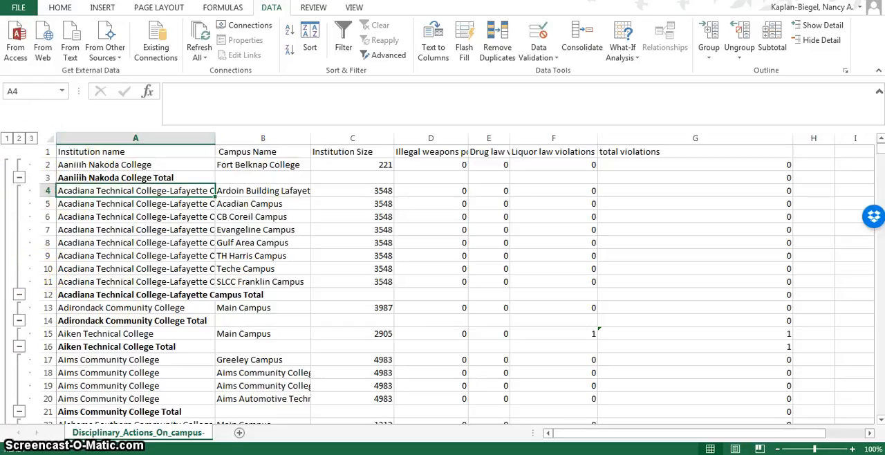
View the outline at grand-total level, at institution-total level, and with all campus details shown
click(6, 139)
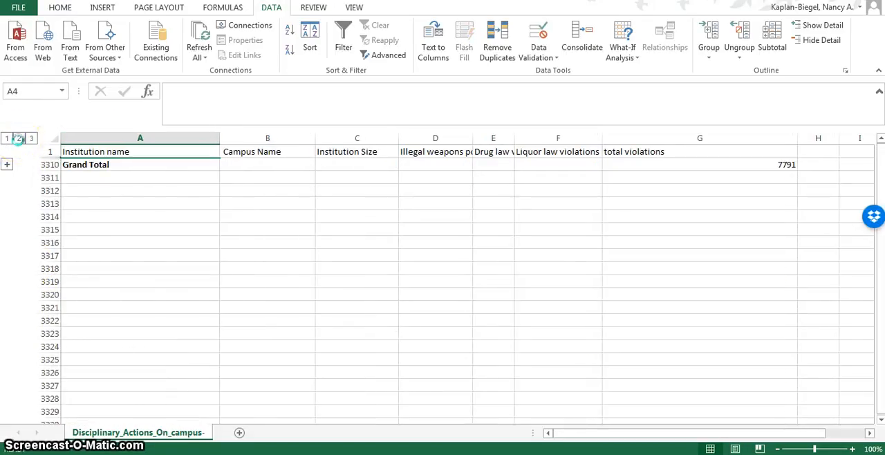
click(18, 138)
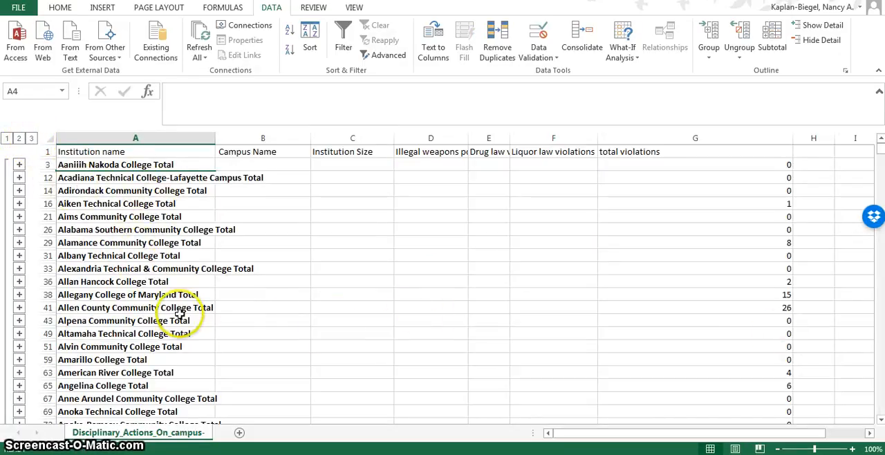
click(31, 138)
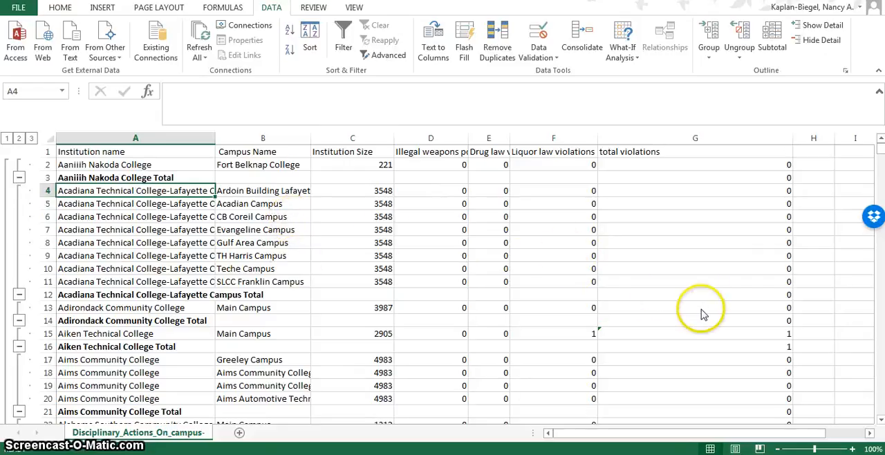
Examine the campus rows and institution subtotals of total violations down to Blinn College, and return to the start of the sheet
scroll(702, 312, down, 7)
scroll(702, 312, up, 7)
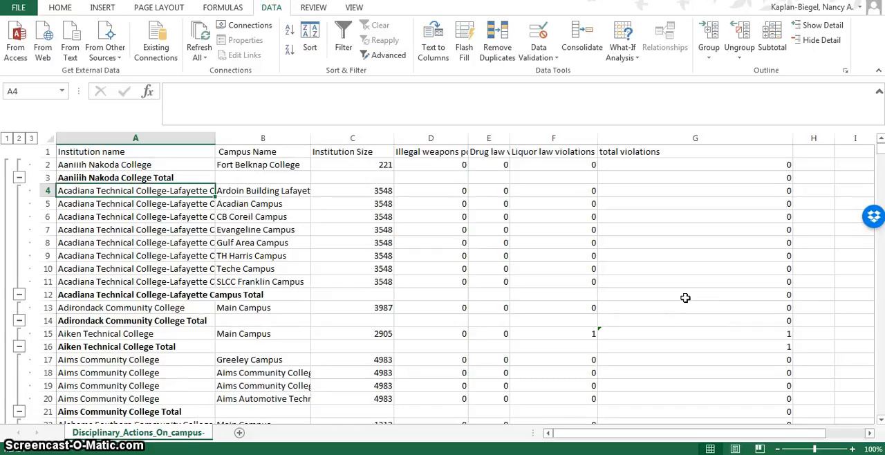
scroll(685, 297, down, 2)
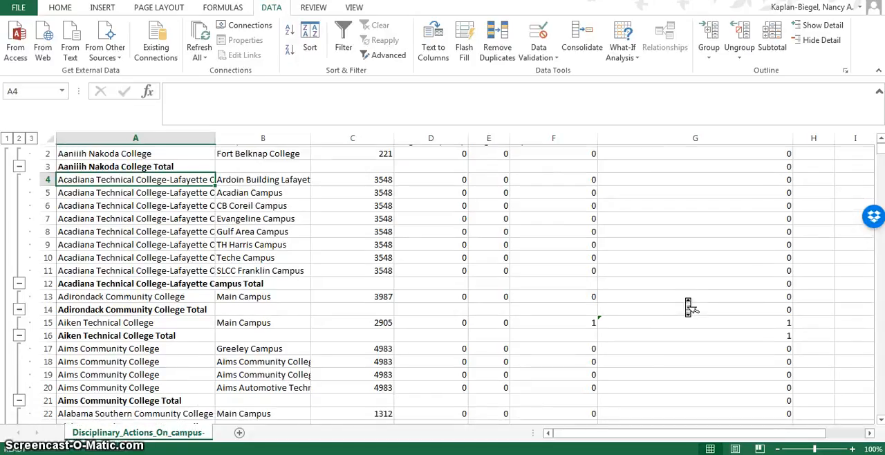
scroll(689, 308, down, 18)
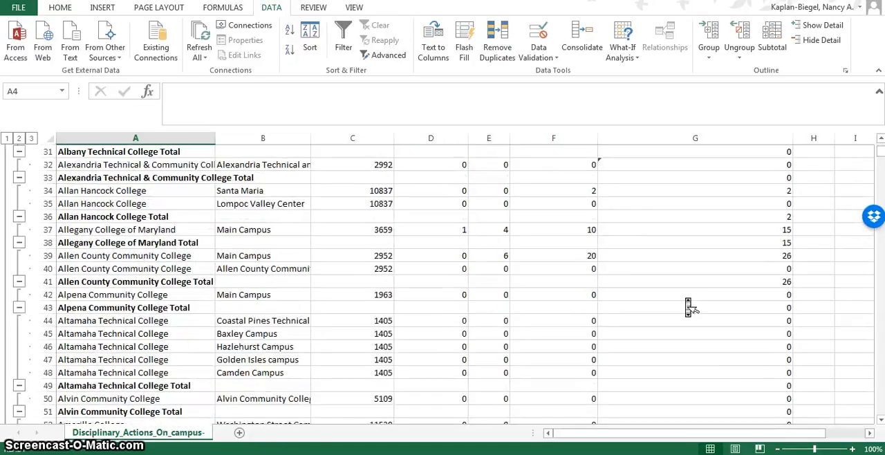
scroll(689, 307, down, 9)
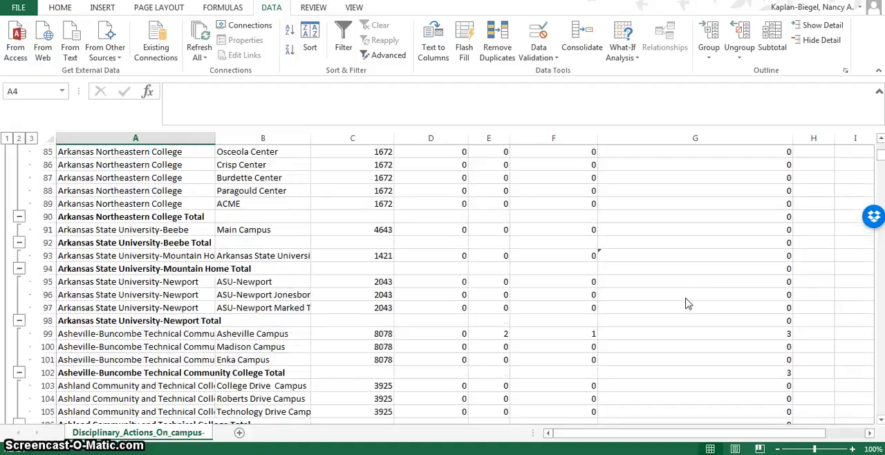
scroll(689, 308, down, 14)
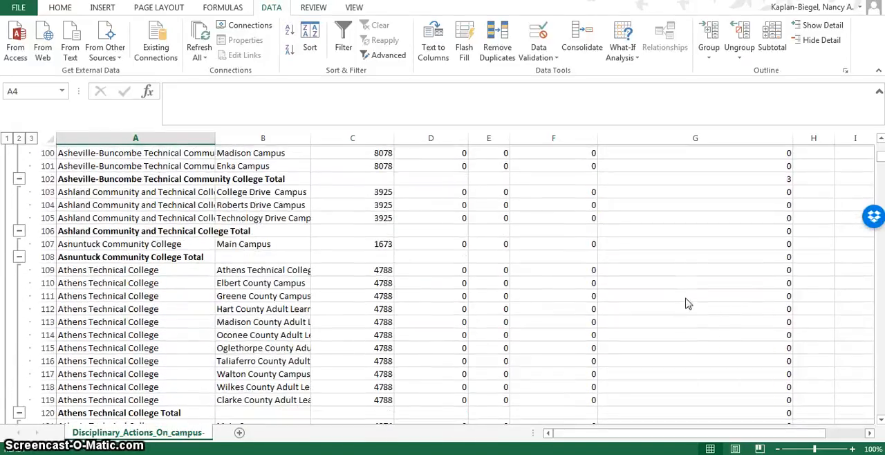
scroll(689, 308, down, 13)
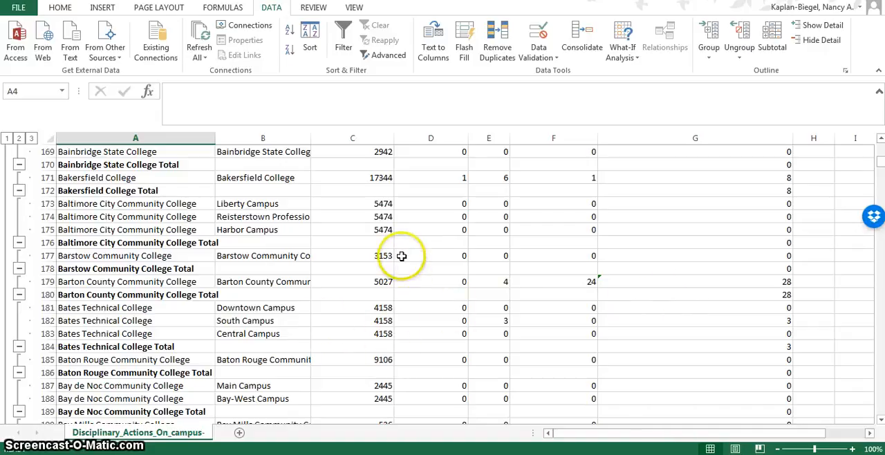
scroll(504, 305, down, 1)
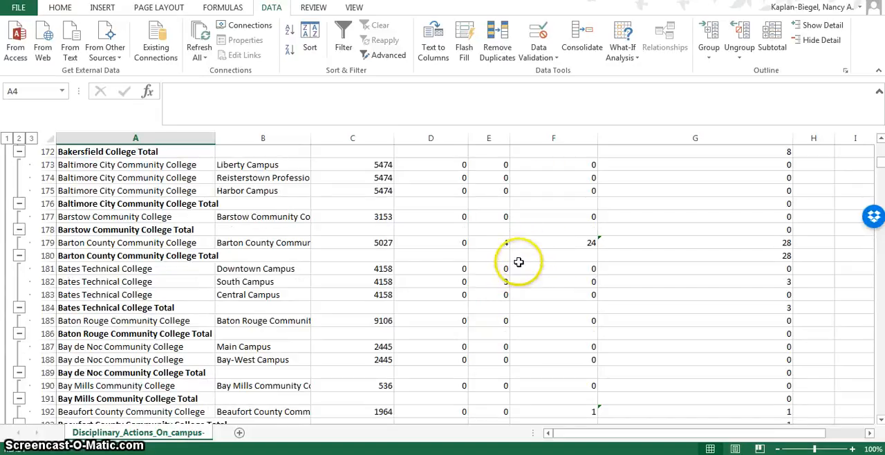
scroll(544, 260, down, 6)
scroll(545, 257, down, 3)
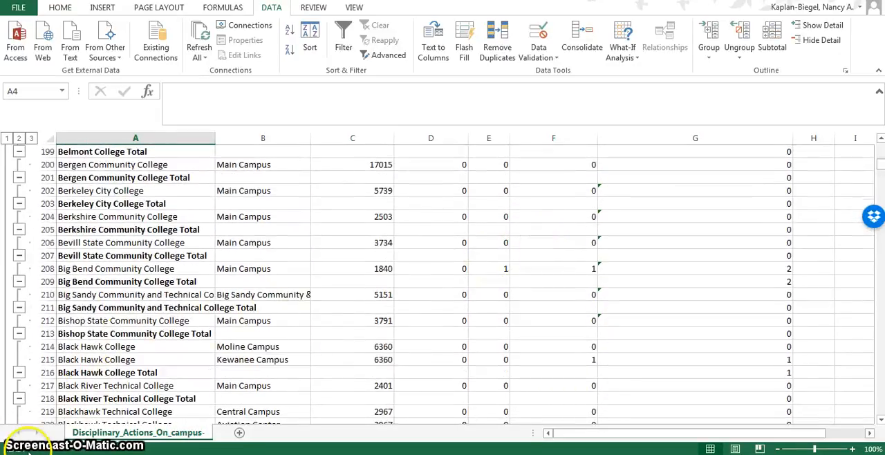
scroll(538, 384, down, 4)
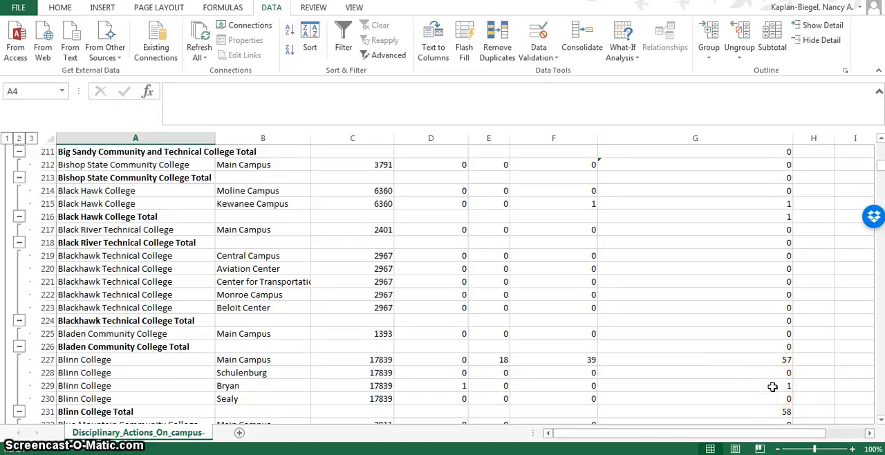
scroll(691, 373, down, 1)
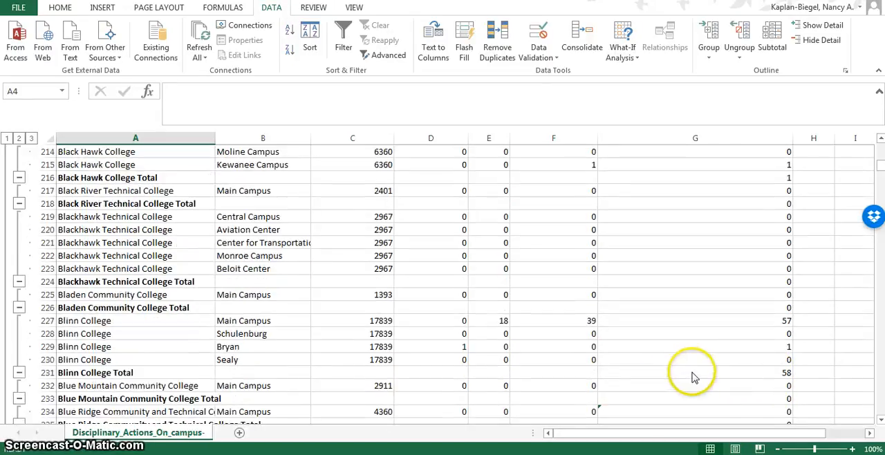
click(800, 372)
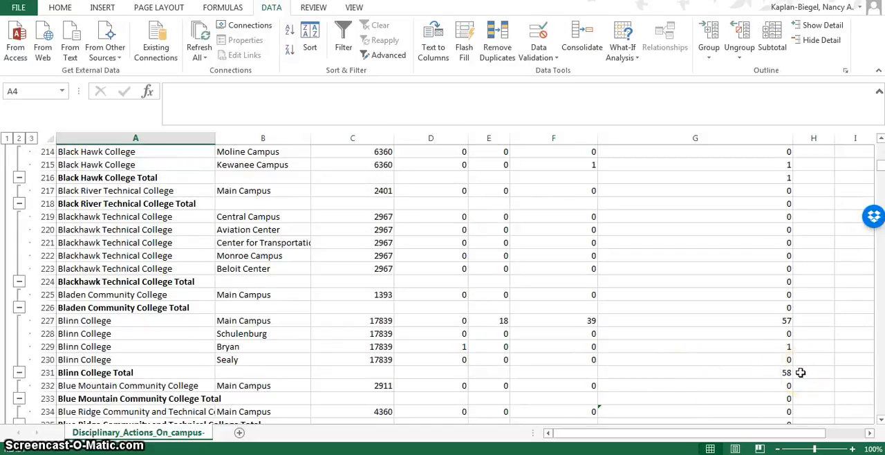
scroll(715, 357, up, 20)
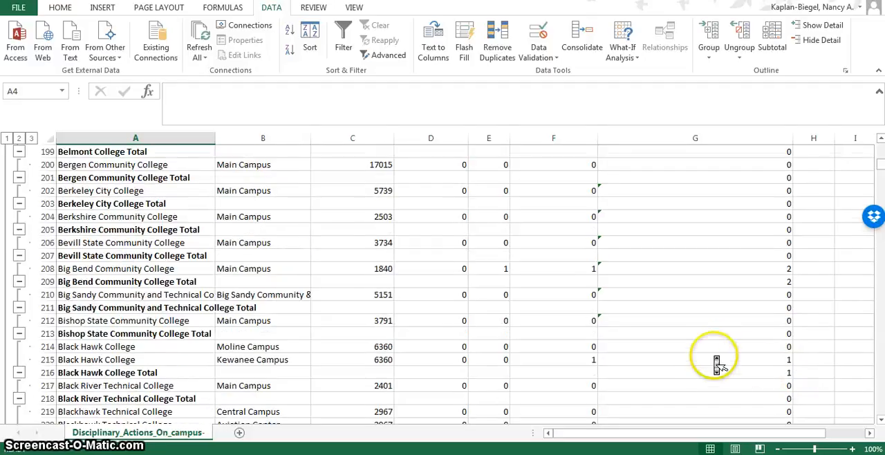
scroll(716, 366, up, 9)
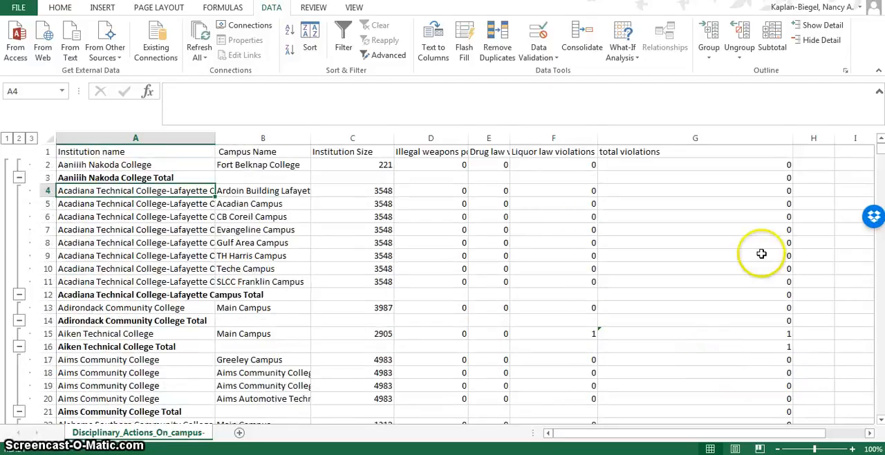